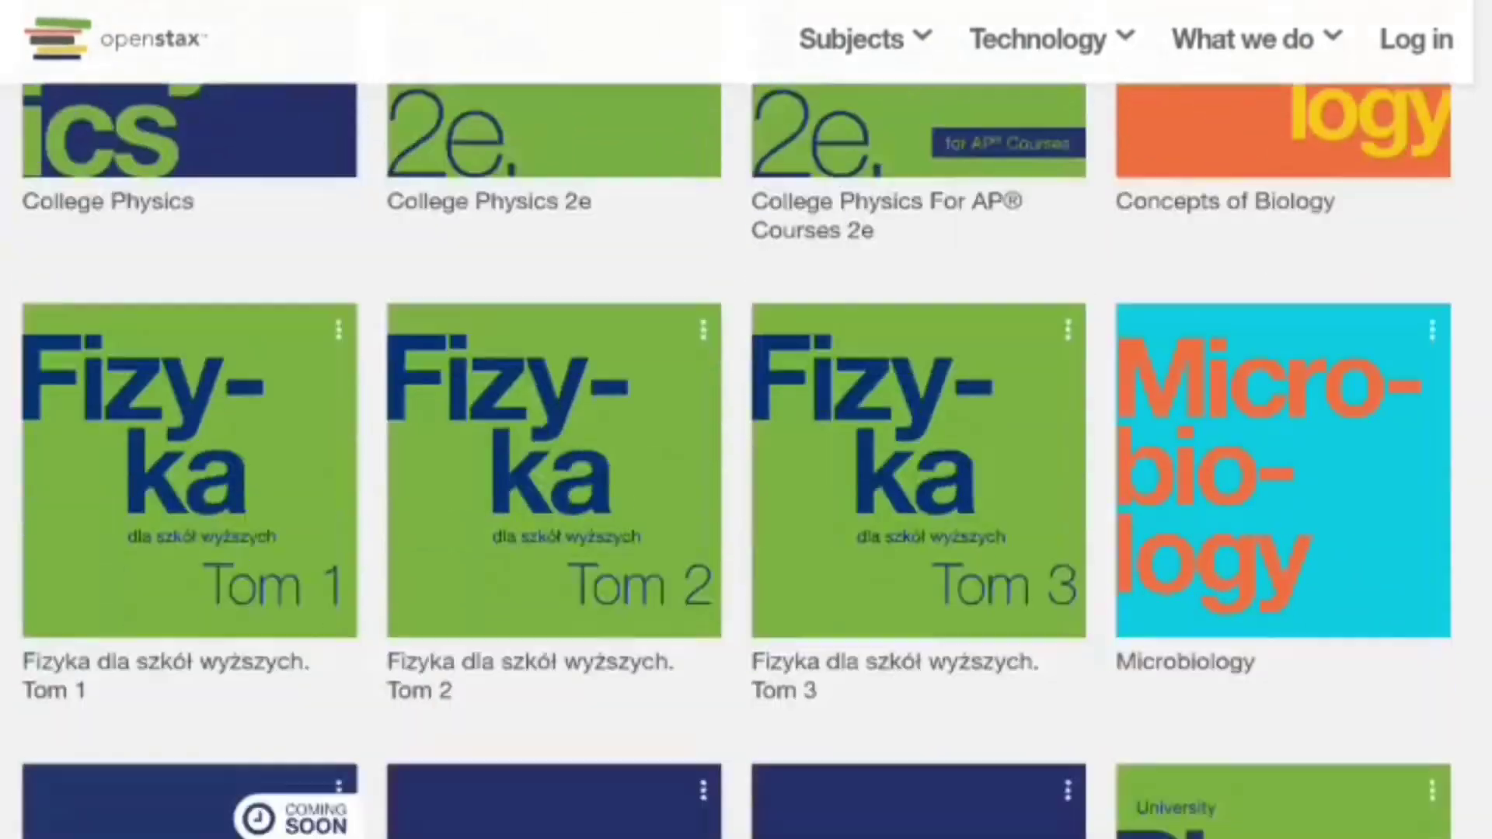
scroll(1232, 700, down, 5)
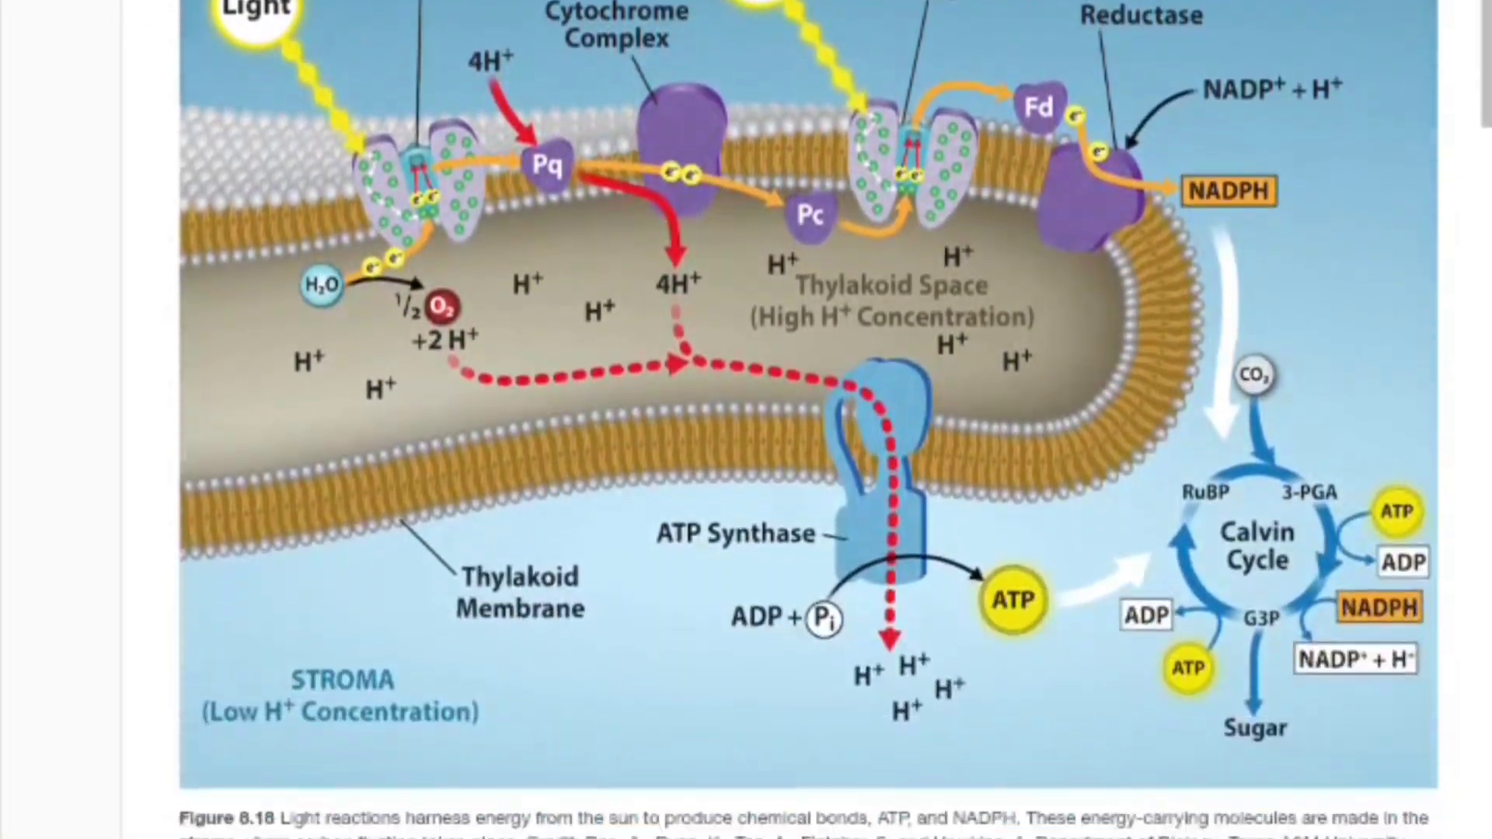
scroll(1123, 707, down, 7)
scroll(1123, 706, down, 5)
scroll(1169, 435, down, 5)
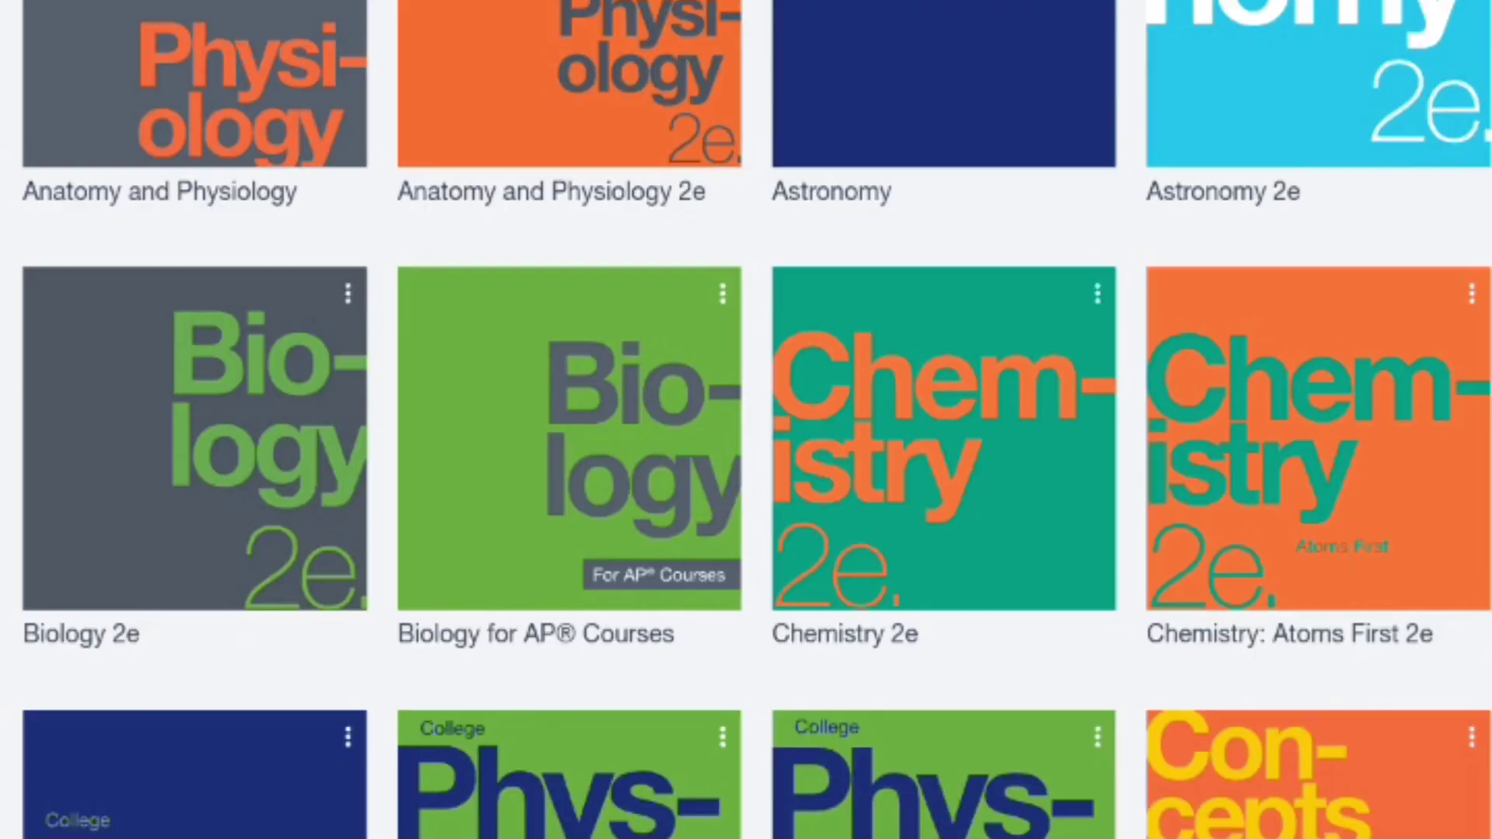
- Open the OpenStax Biology 2e book details page from its cover in the subjects grid
click(232, 485)
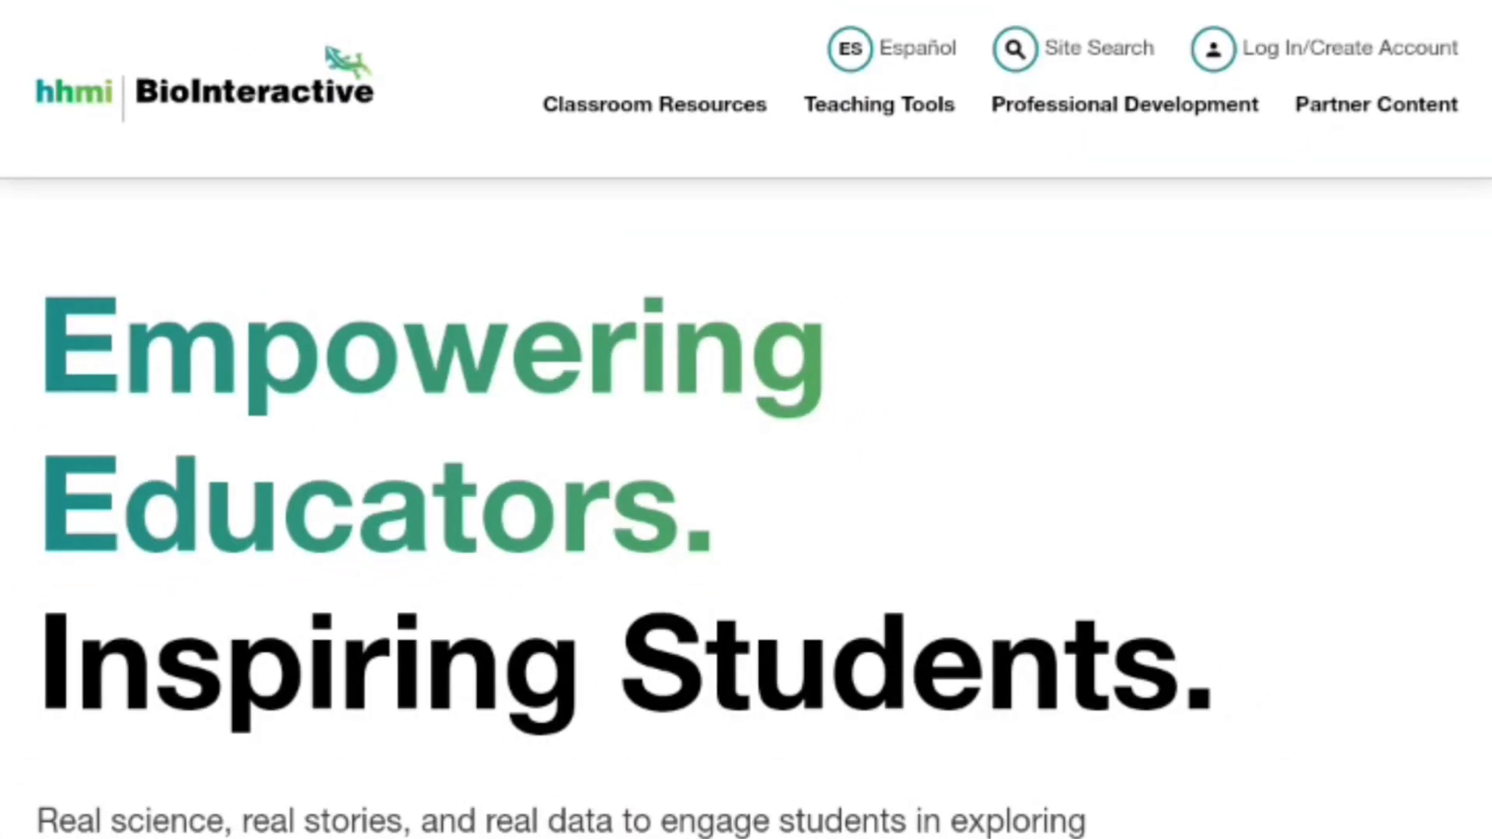
scroll(747, 420, down, 5)
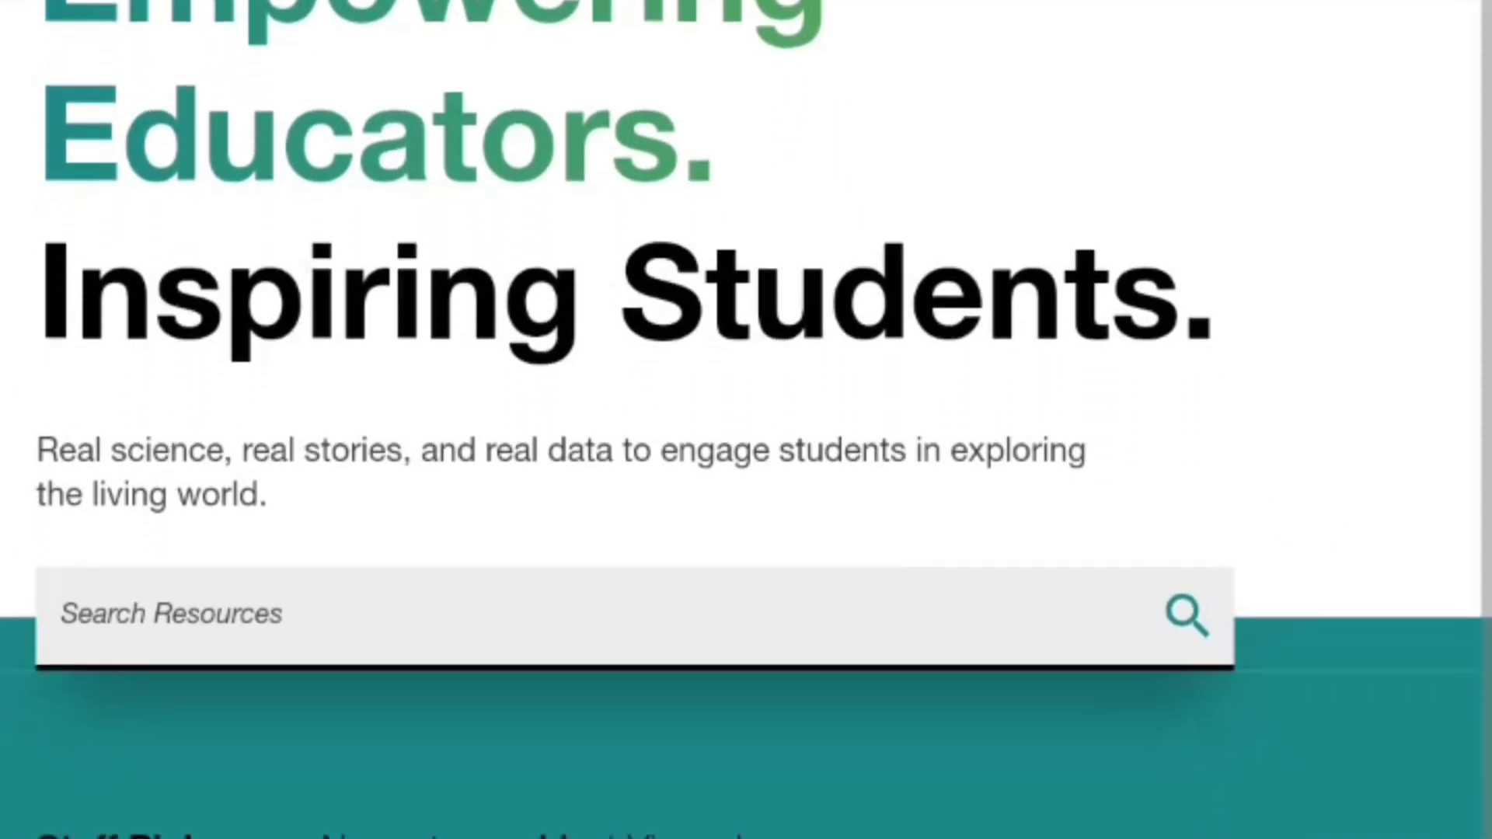
scroll(747, 419, down, 2)
scroll(746, 420, down, 2)
scroll(746, 419, down, 2)
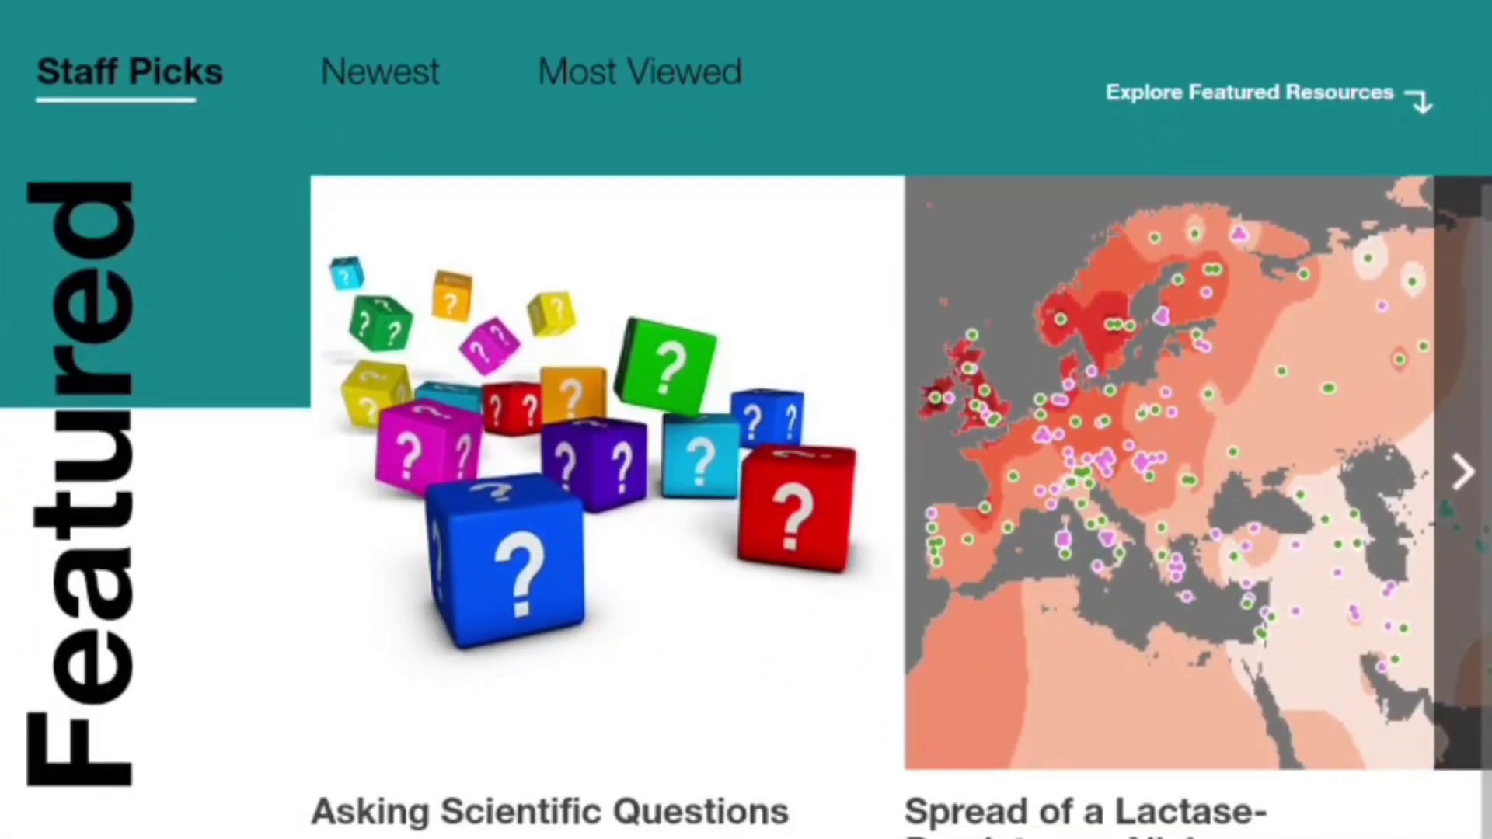